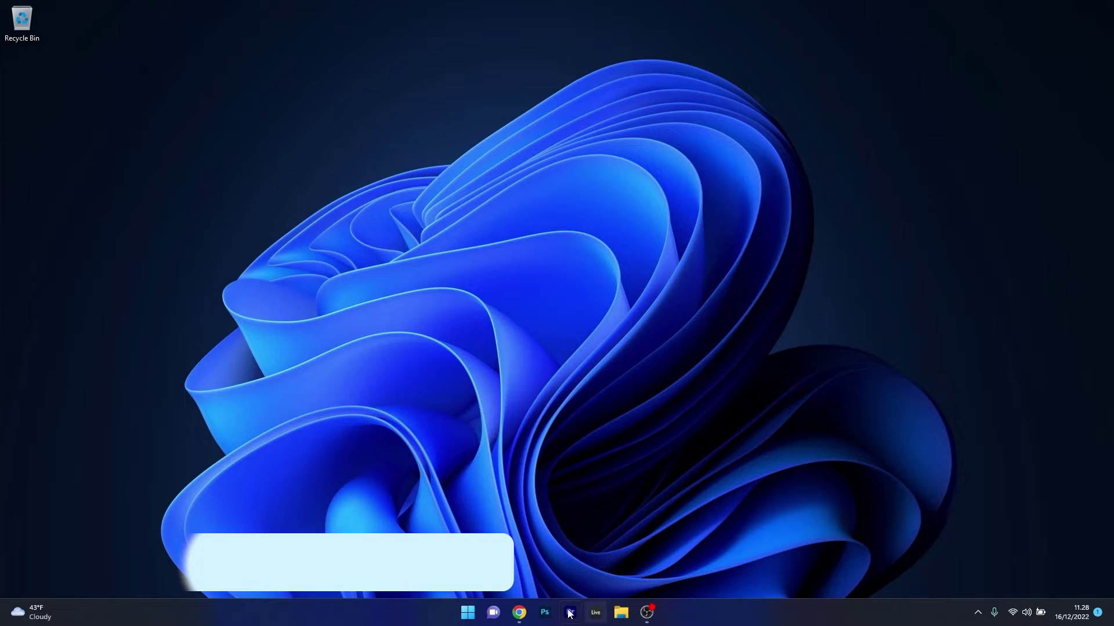
- Restart the PC using the Power options in the Start menu
click(468, 612)
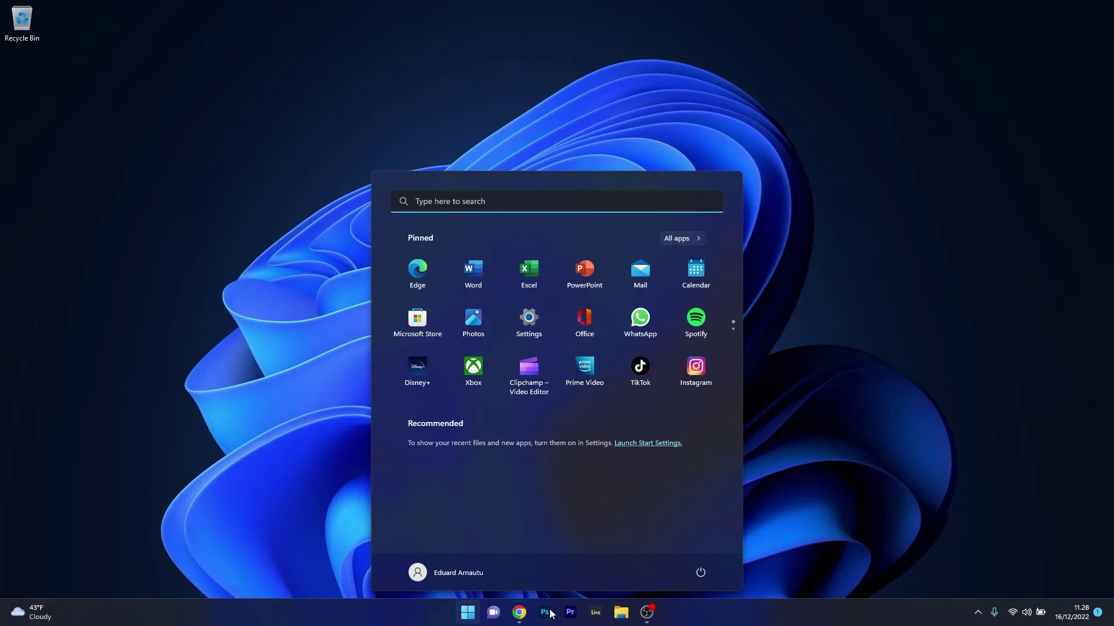
click(700, 574)
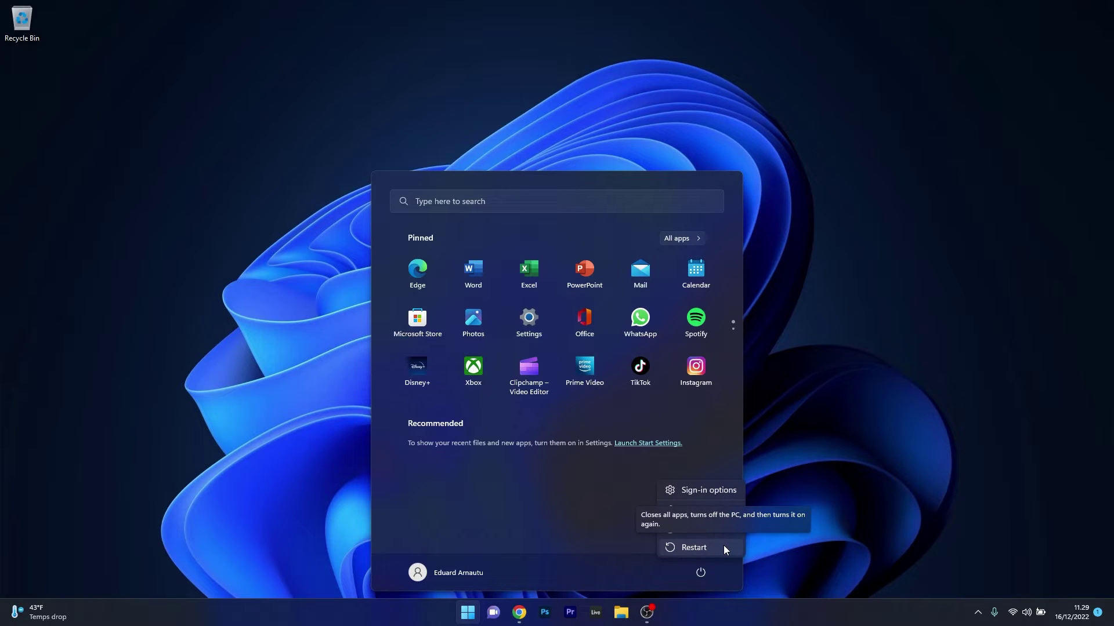
click(867, 228)
click(867, 227)
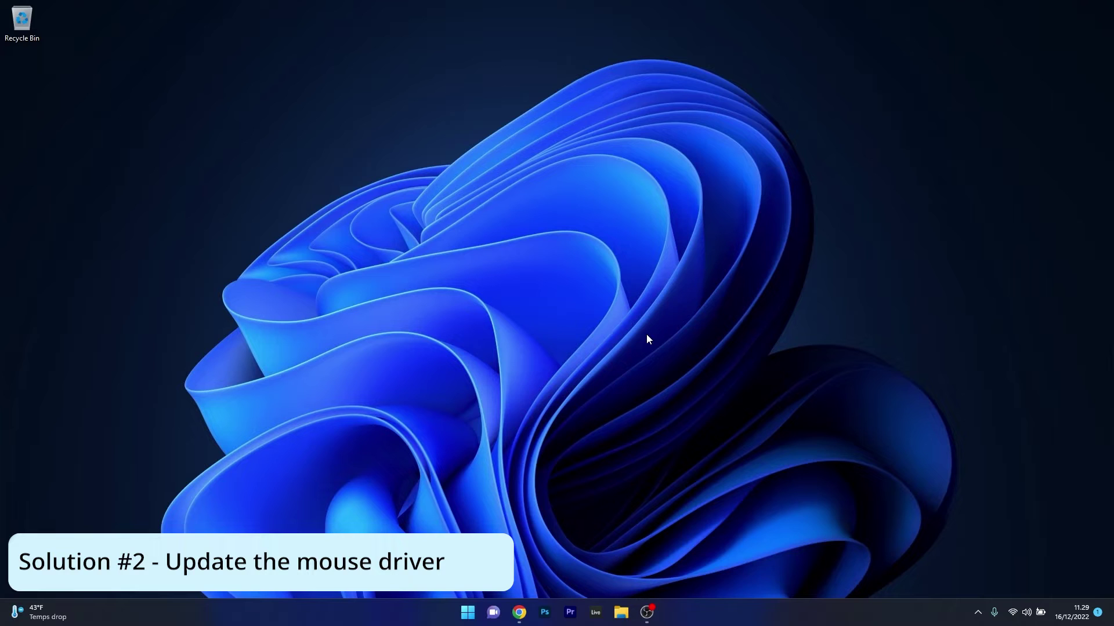
- In Device Manager, search automatically for an updated driver for the first HID-compliant mouse
right_click(467, 612)
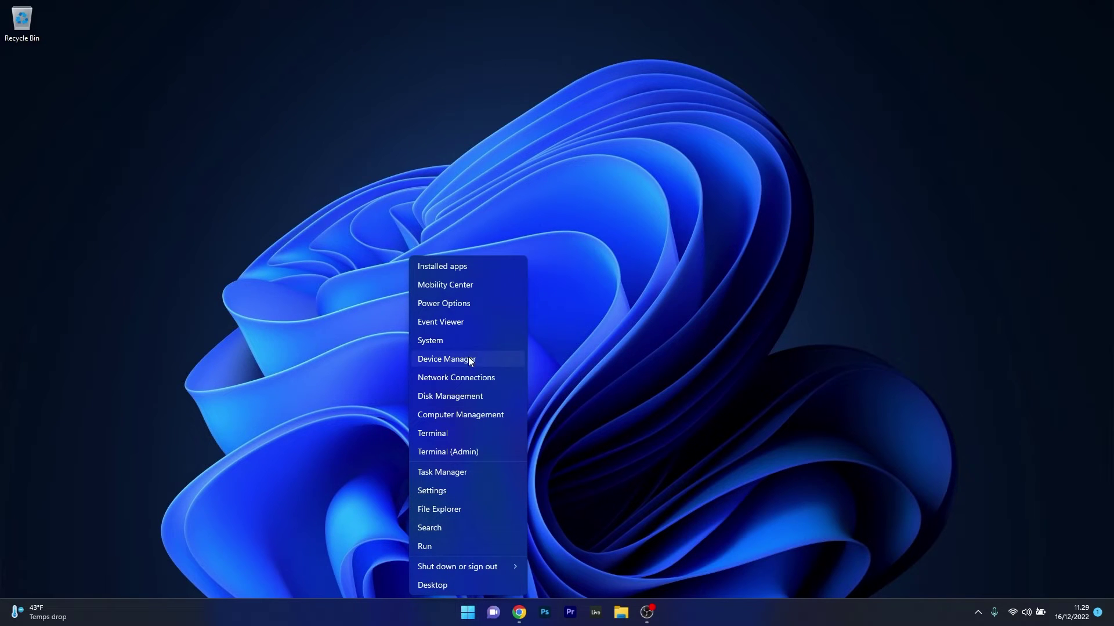
click(502, 360)
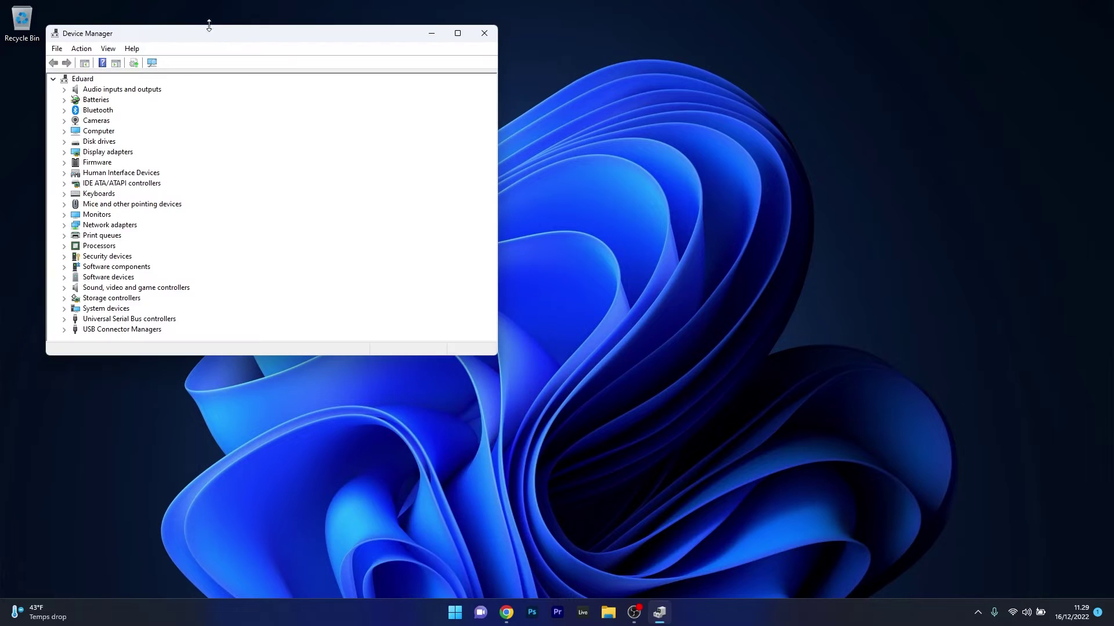
drag(214, 32, 502, 126)
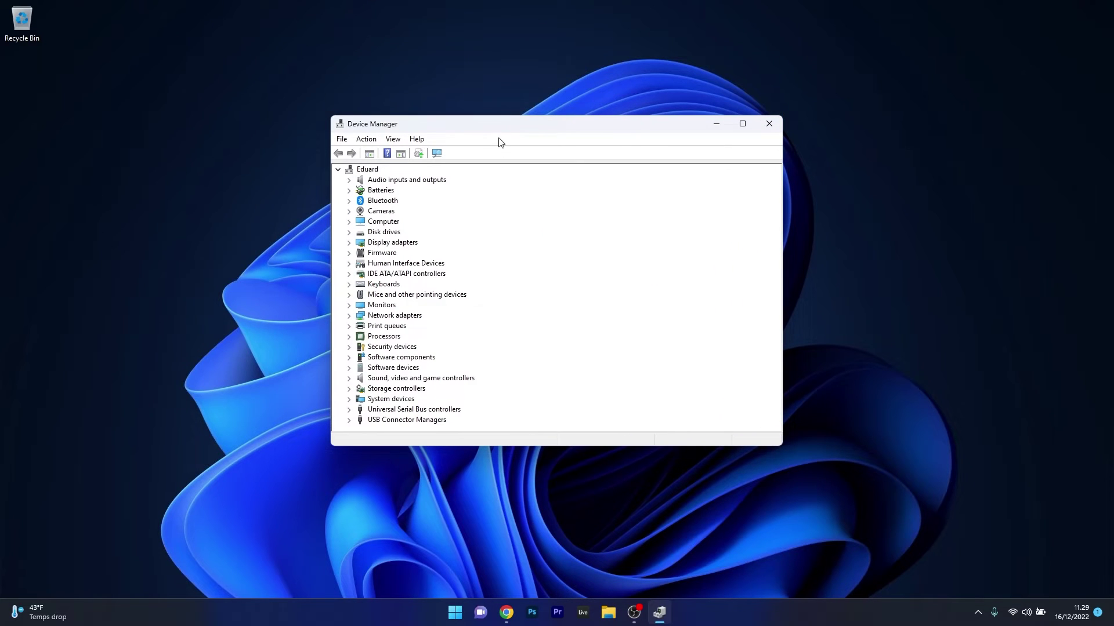
click(349, 295)
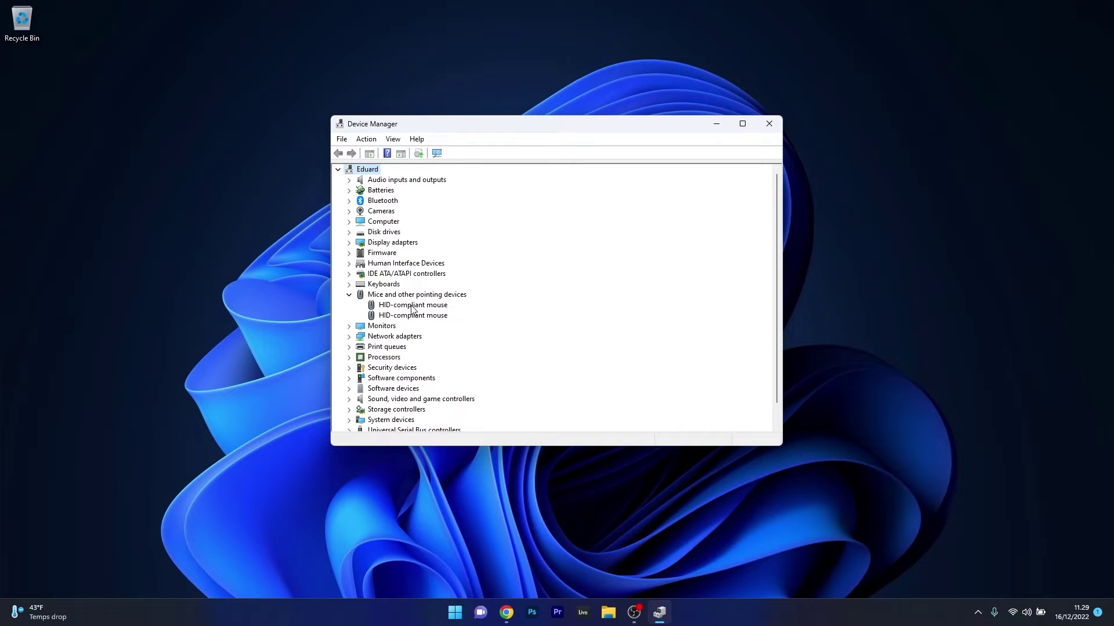
right_click(411, 307)
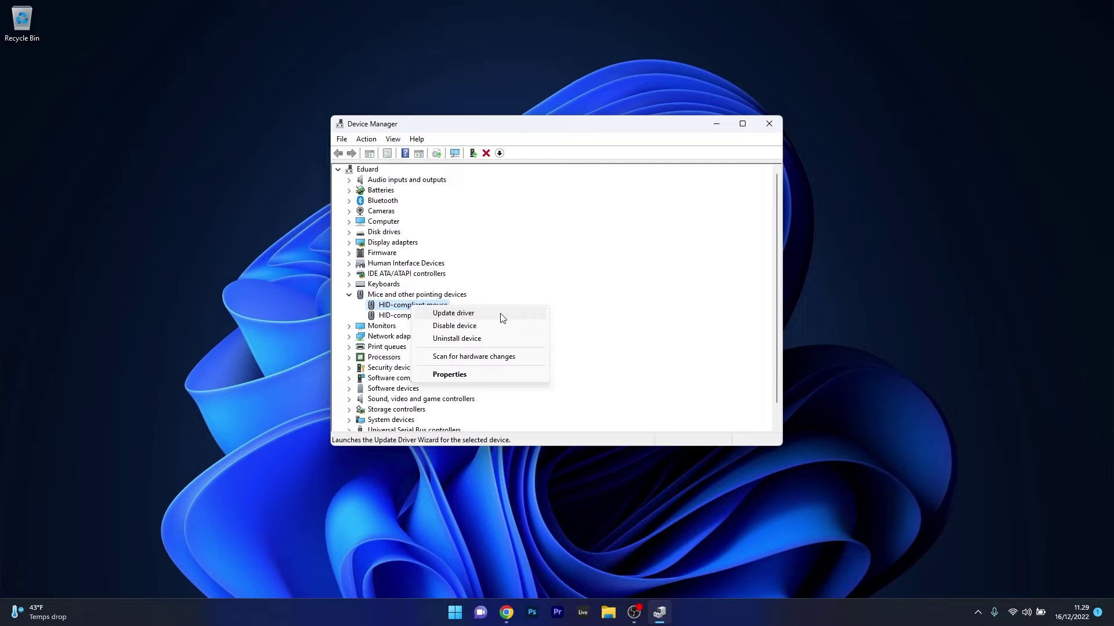
click(502, 316)
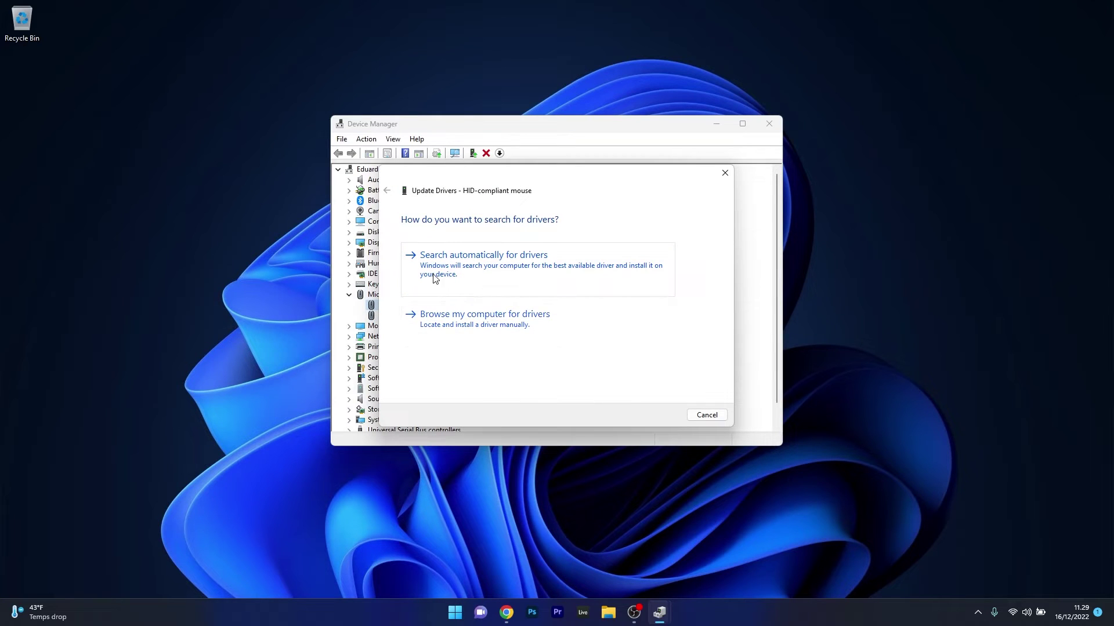
click(554, 280)
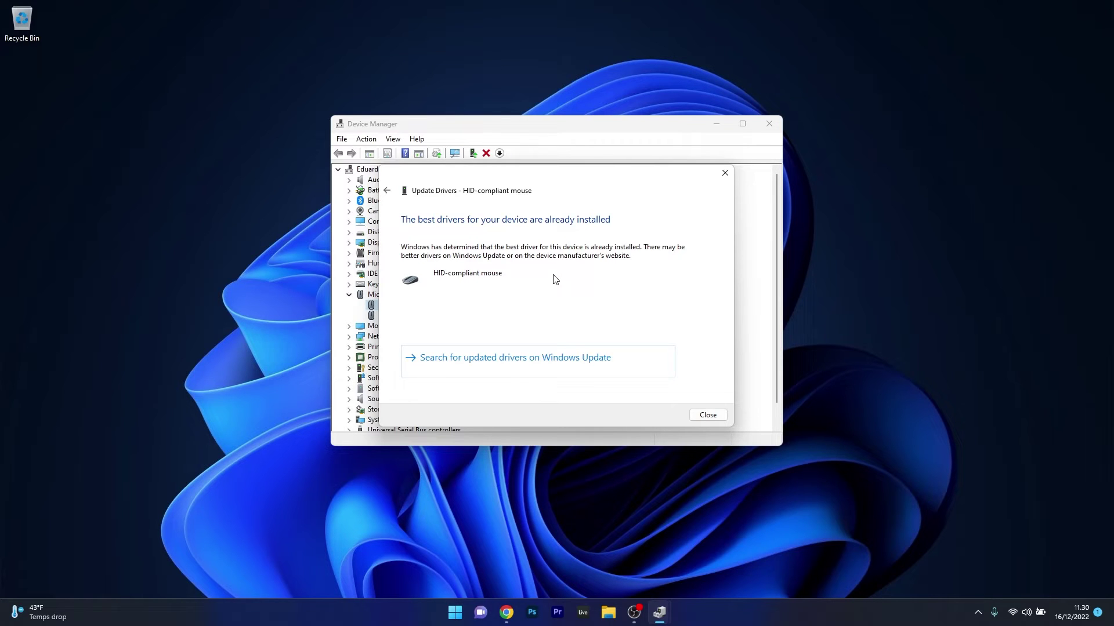
click(724, 173)
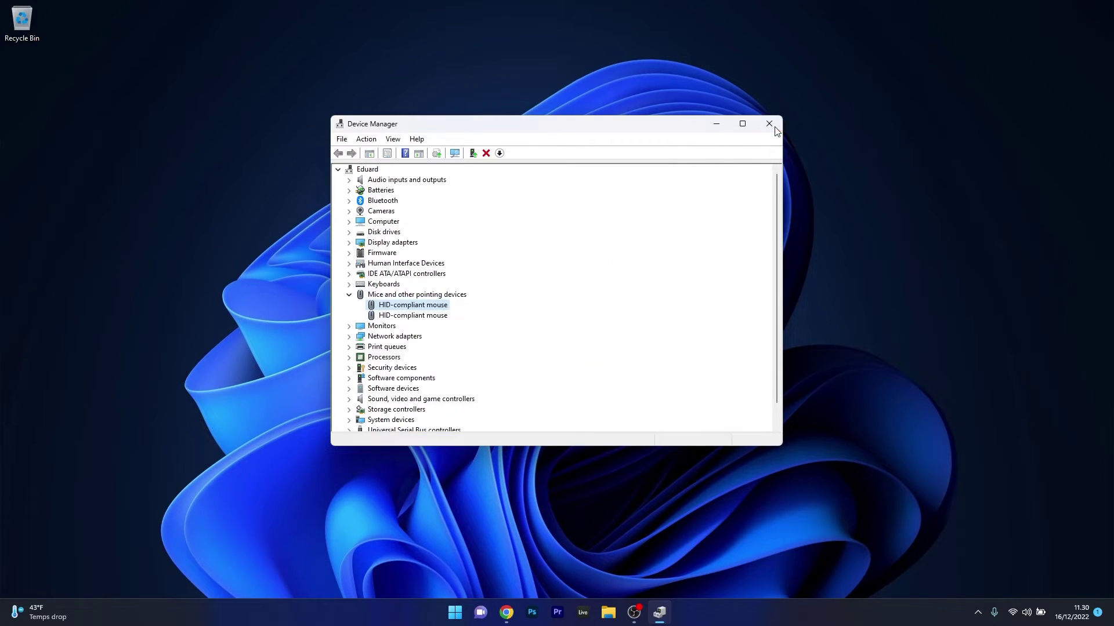
- Reopen Device Manager, uninstall the first HID-compliant mouse, then close Device Manager
click(770, 124)
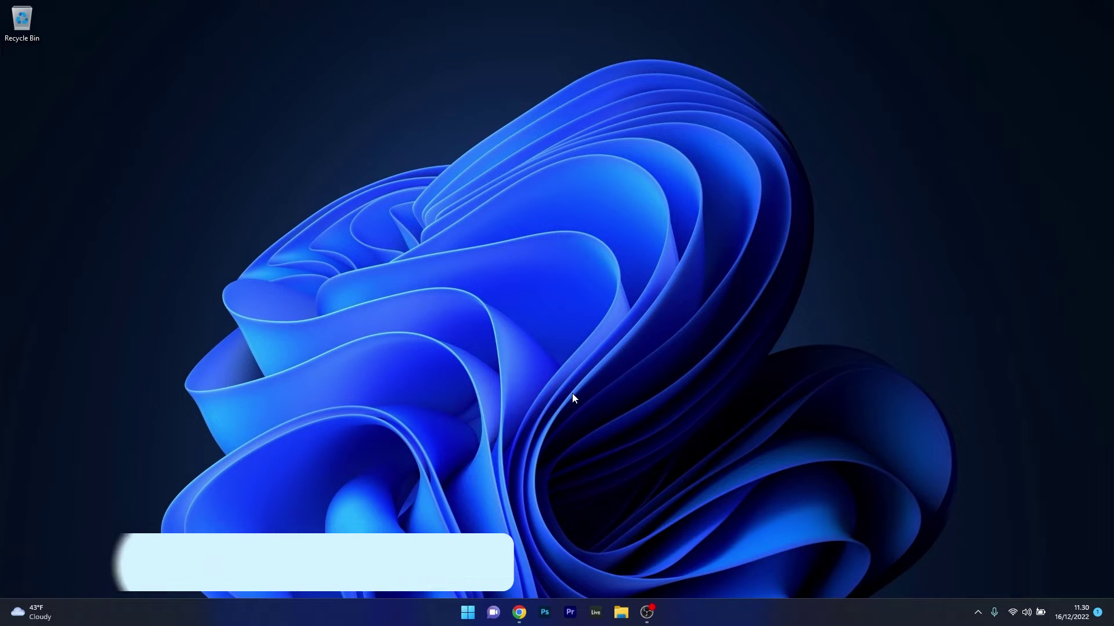
right_click(467, 614)
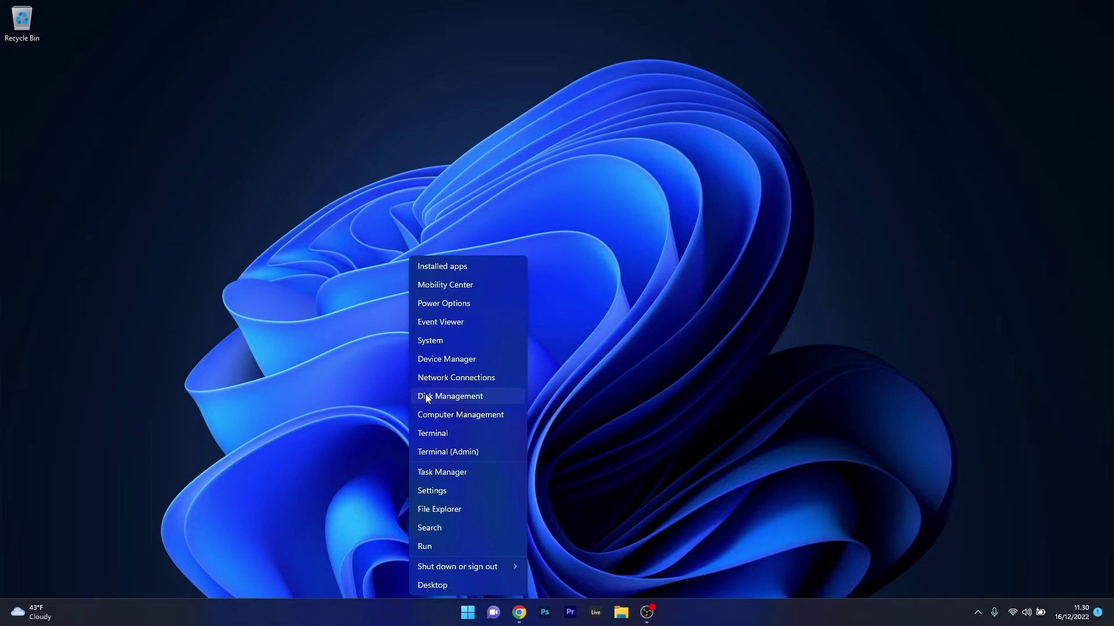
click(505, 358)
drag(317, 42, 596, 142)
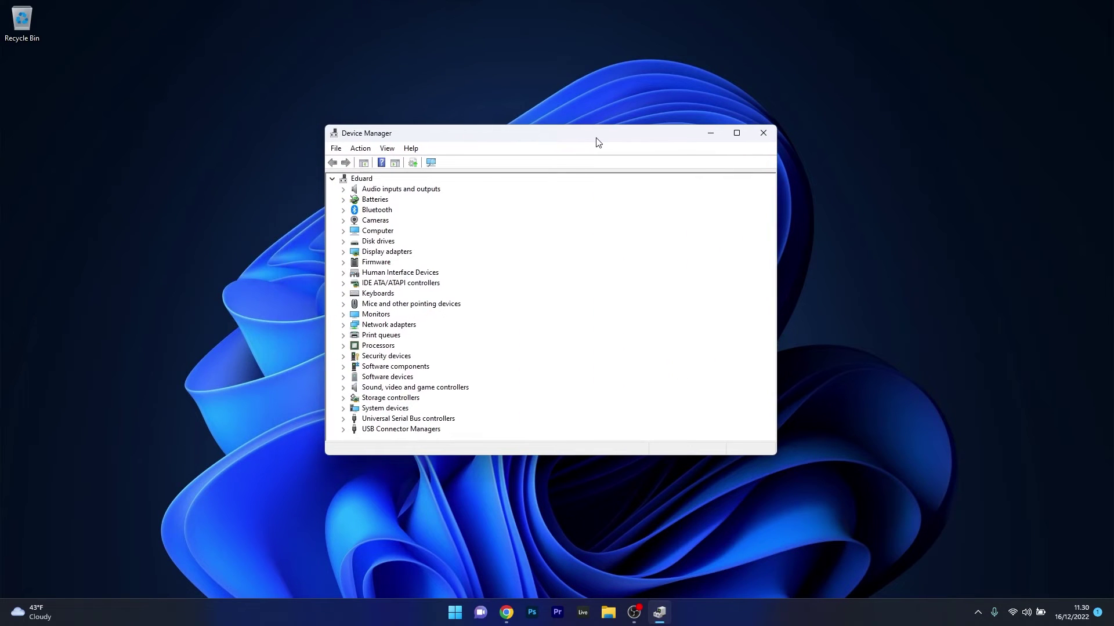
click(343, 305)
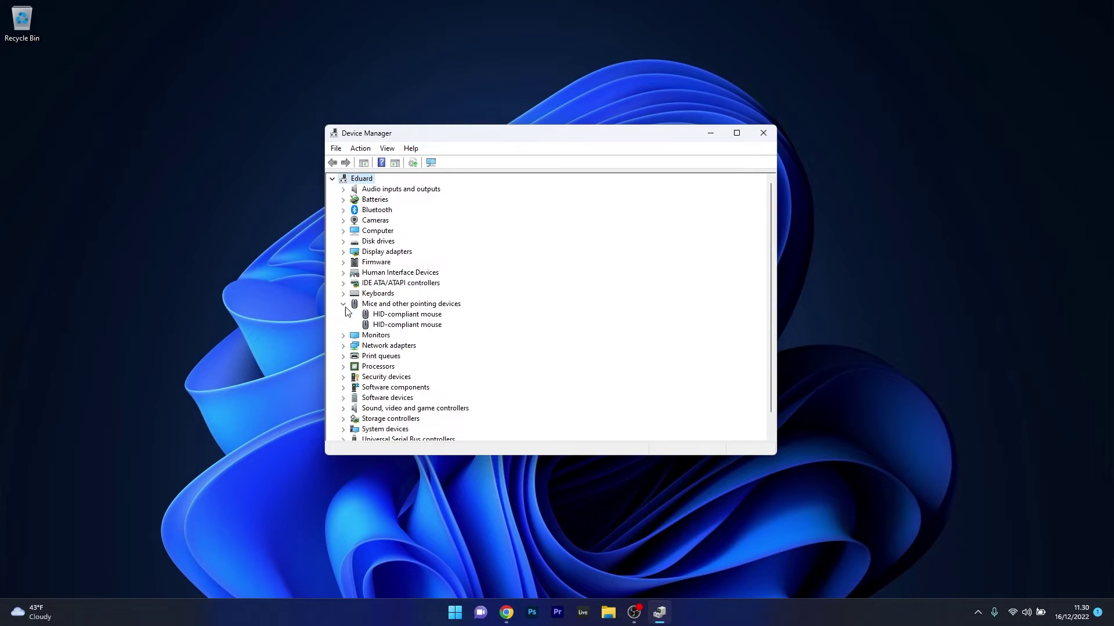
right_click(420, 317)
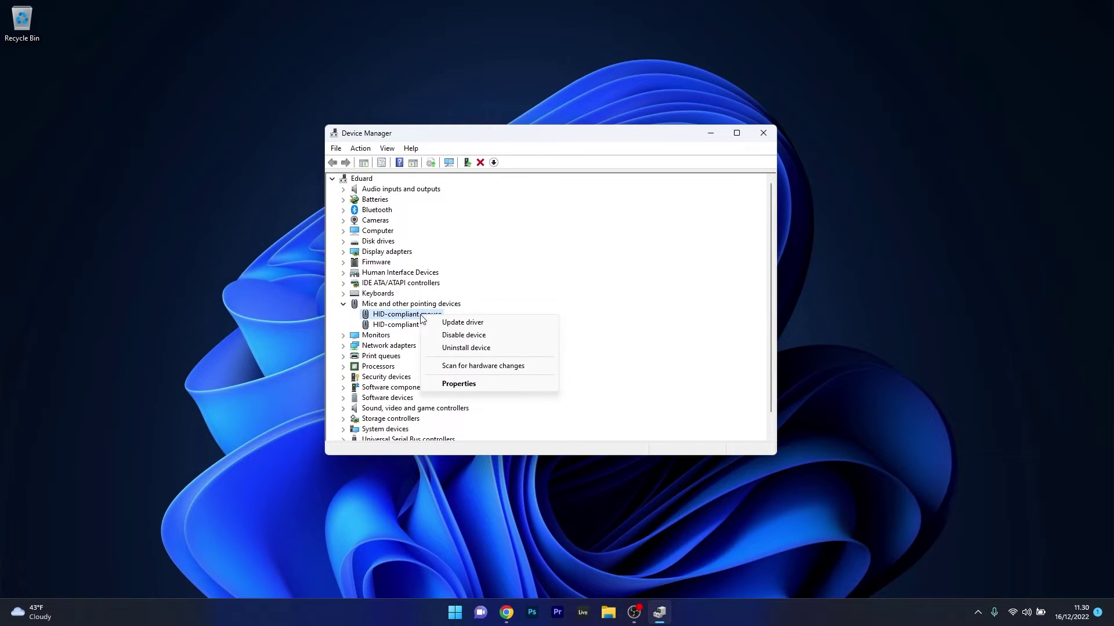
click(513, 349)
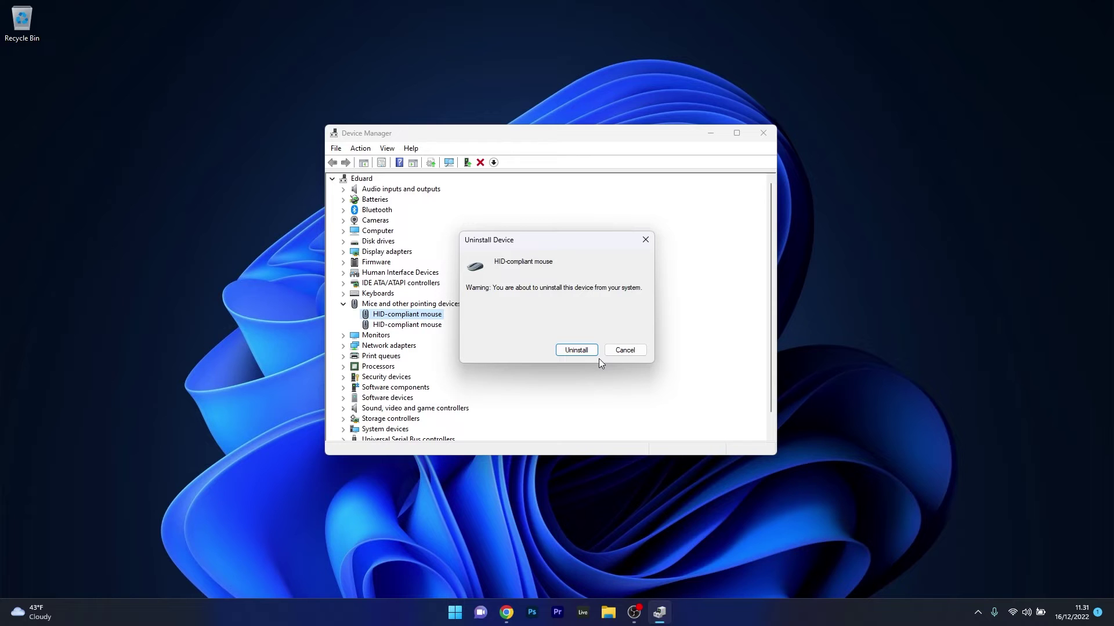
click(619, 352)
click(764, 134)
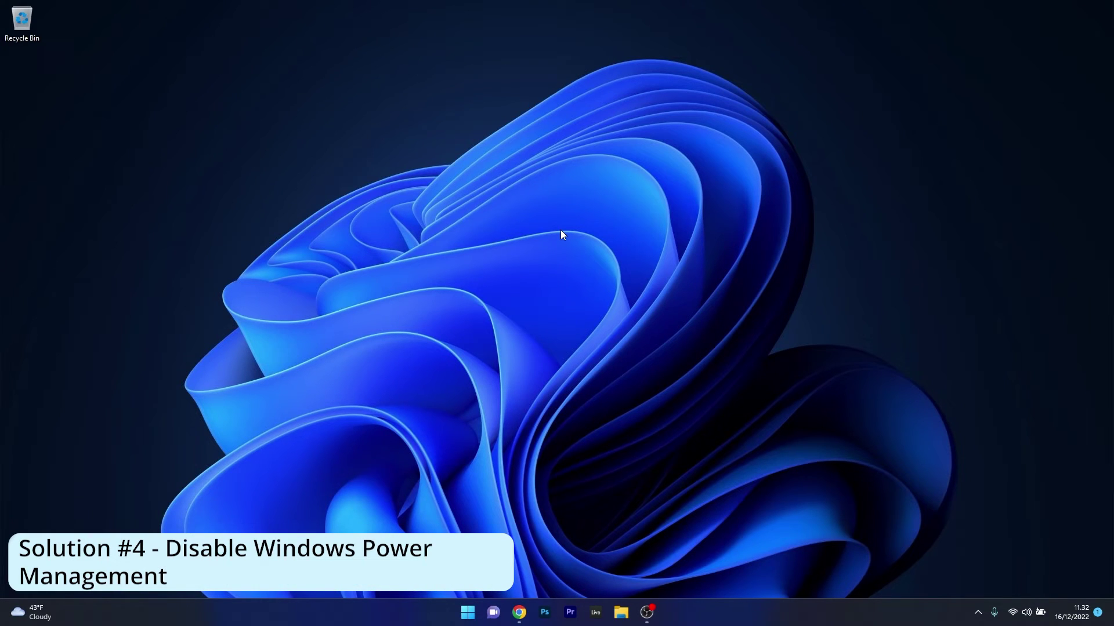
- Untick the save-power turn-off option in the Intel Wireless Bluetooth adapter's Power Management settings
right_click(467, 612)
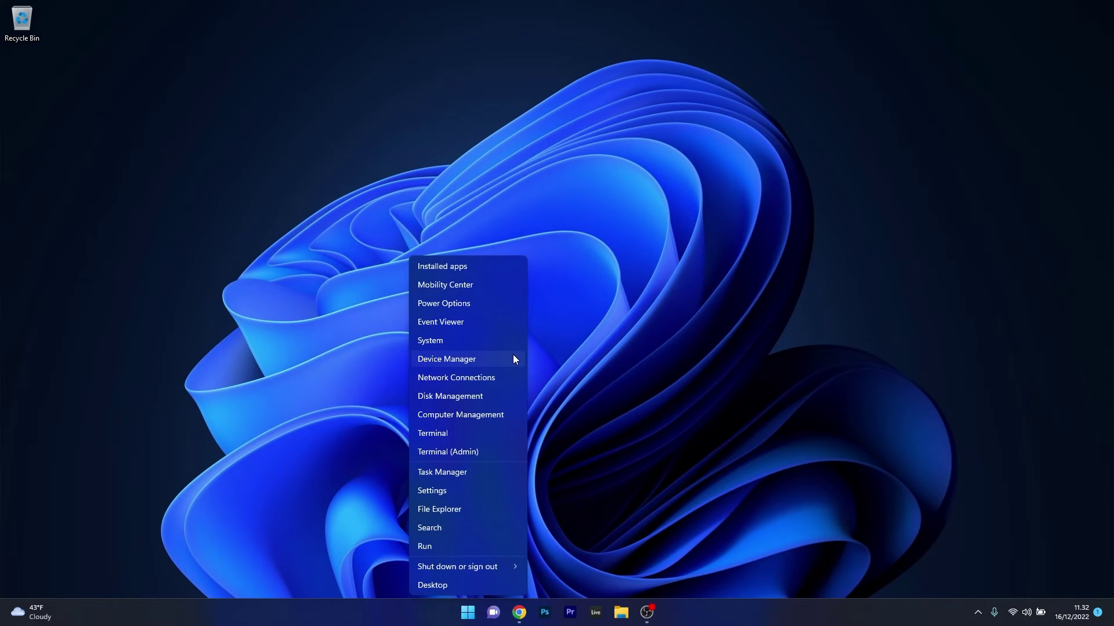
click(514, 358)
drag(202, 32, 478, 105)
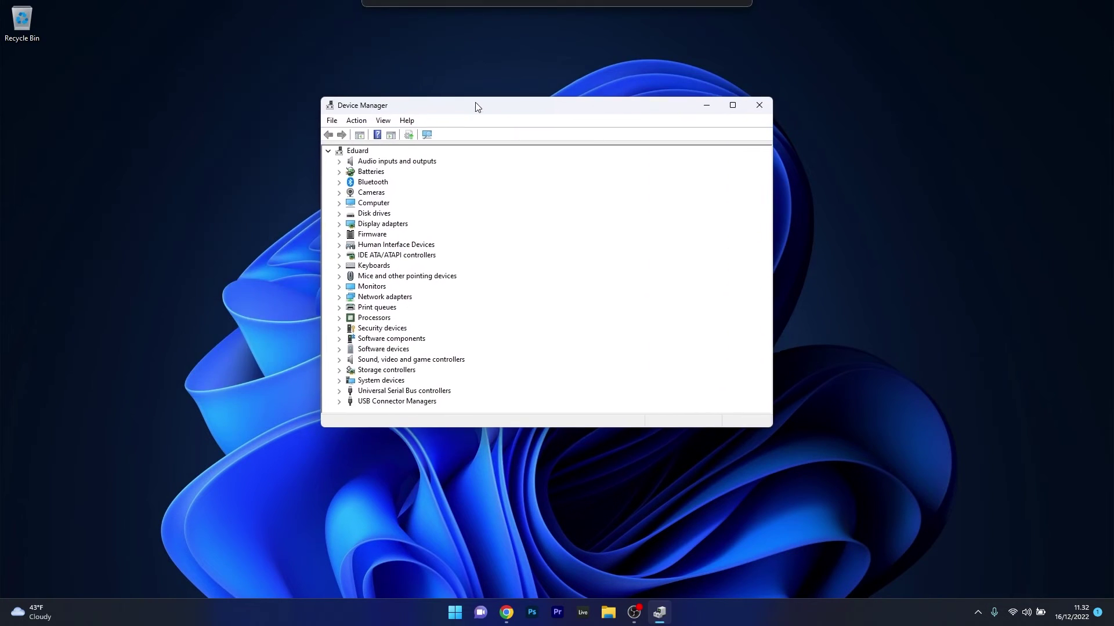
click(340, 183)
right_click(422, 193)
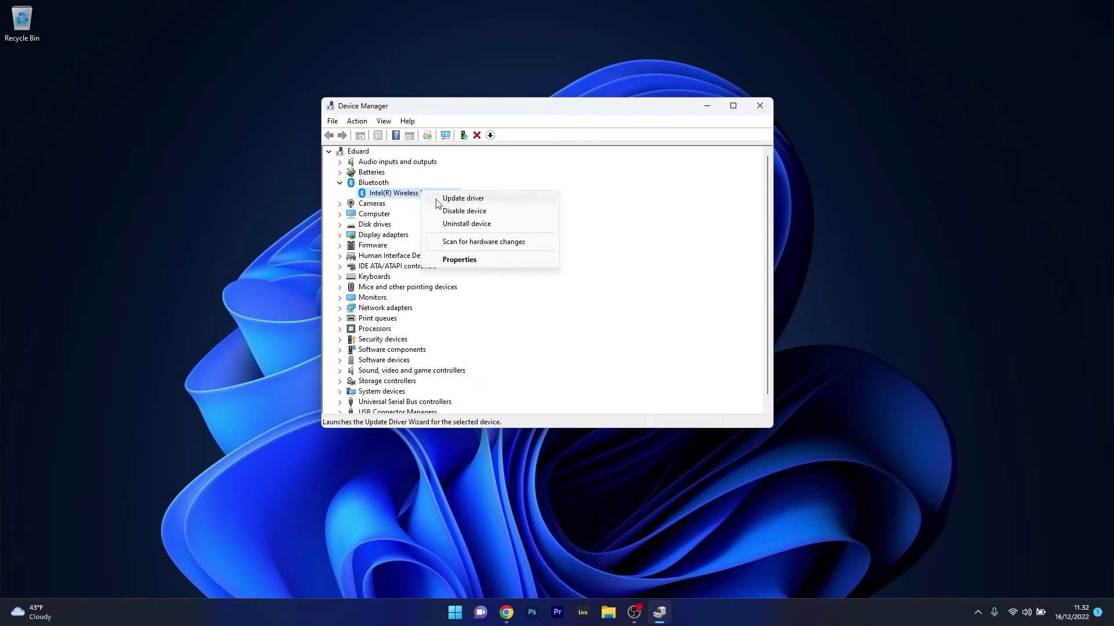
click(477, 259)
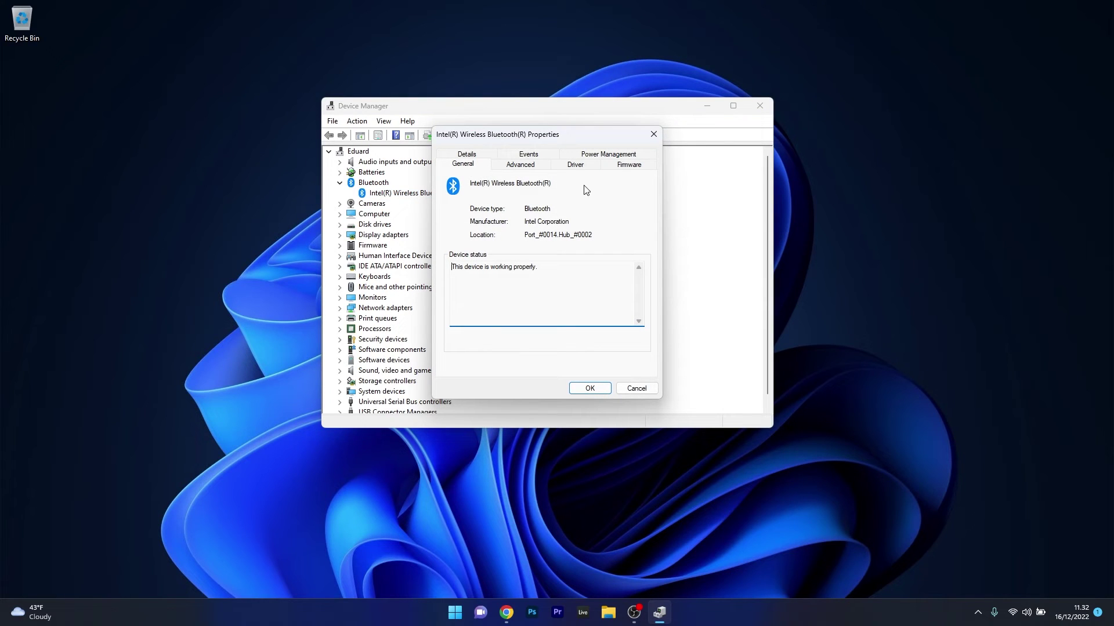
click(611, 155)
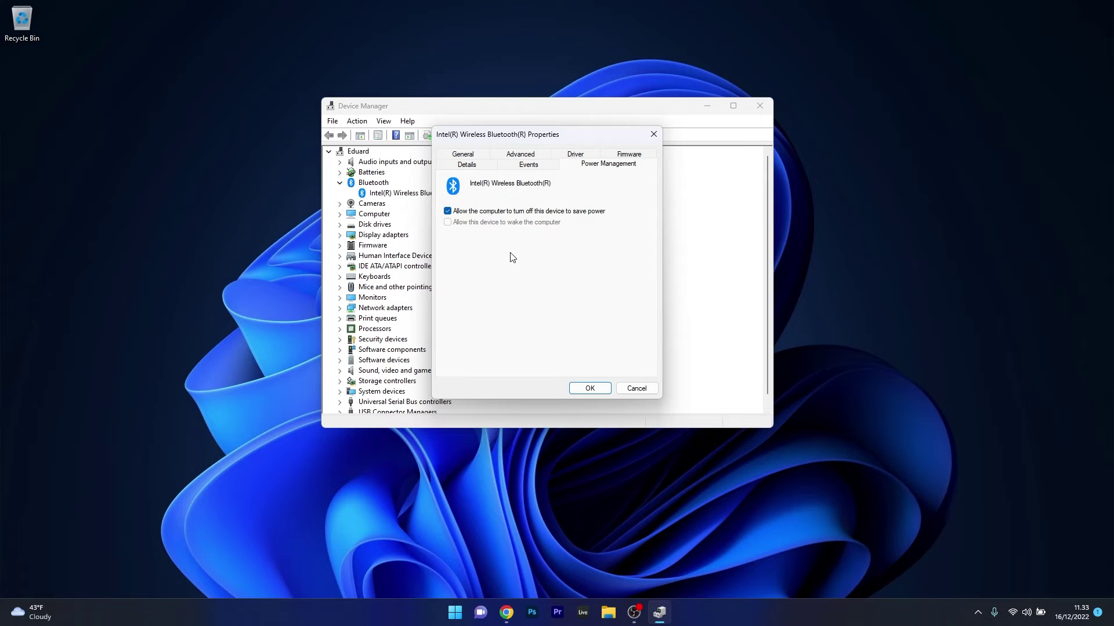
click(447, 211)
click(599, 388)
click(759, 106)
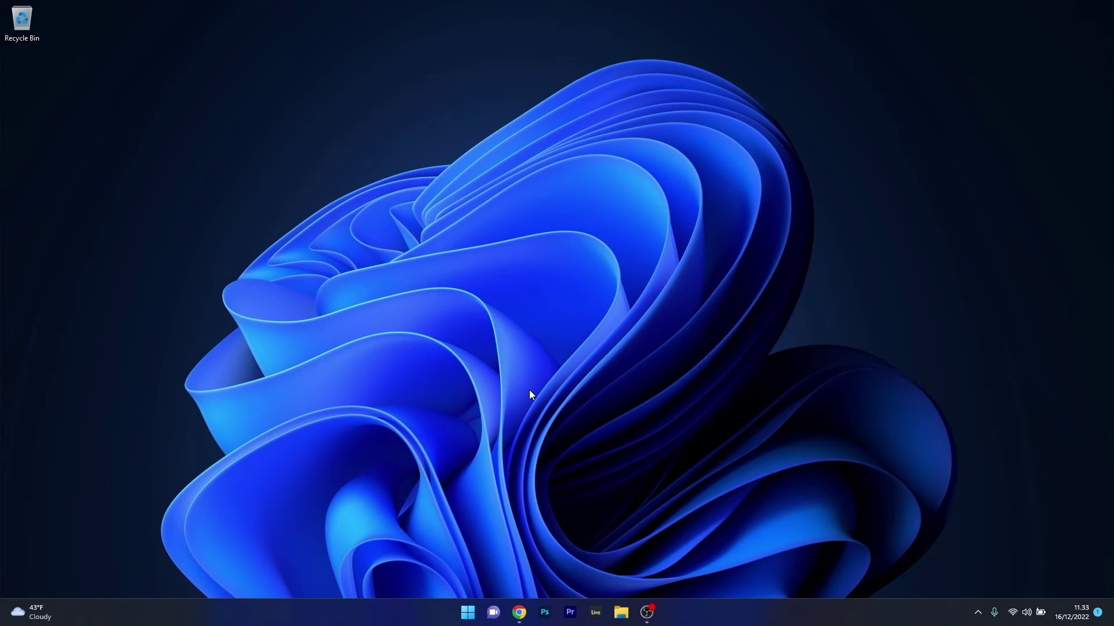
- Run Check for updates on the Windows Update page in Settings, then close Settings
click(466, 613)
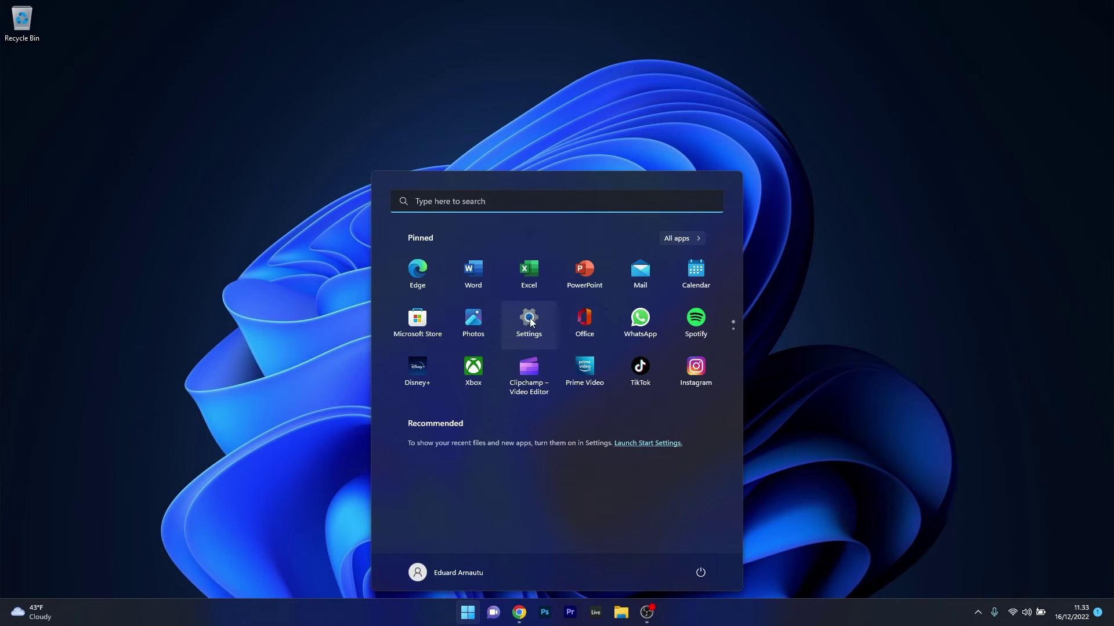
click(531, 323)
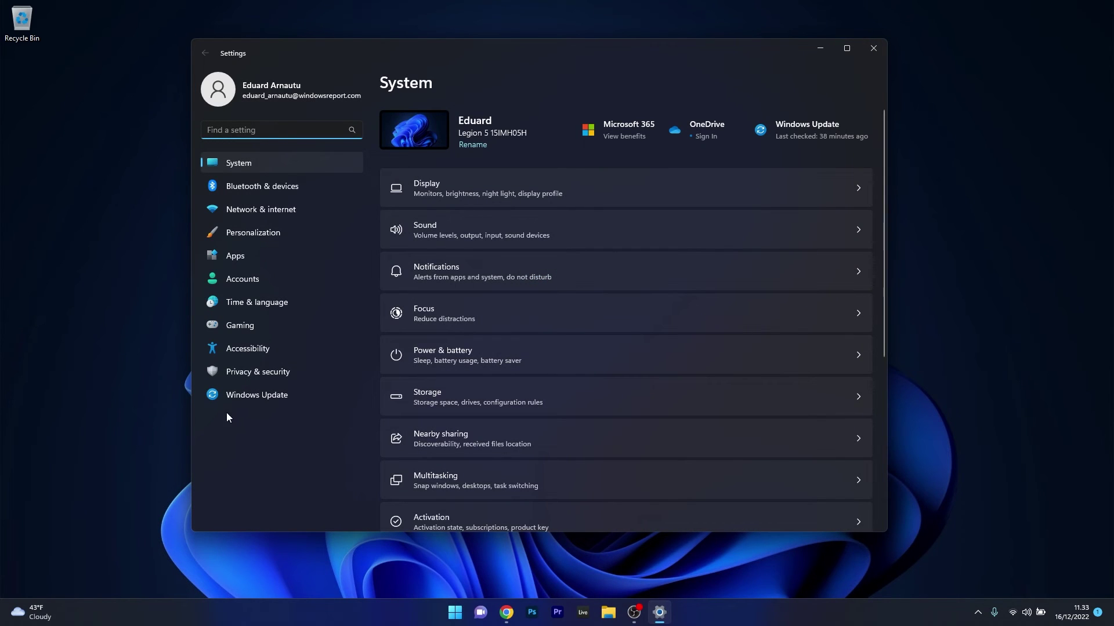
click(299, 398)
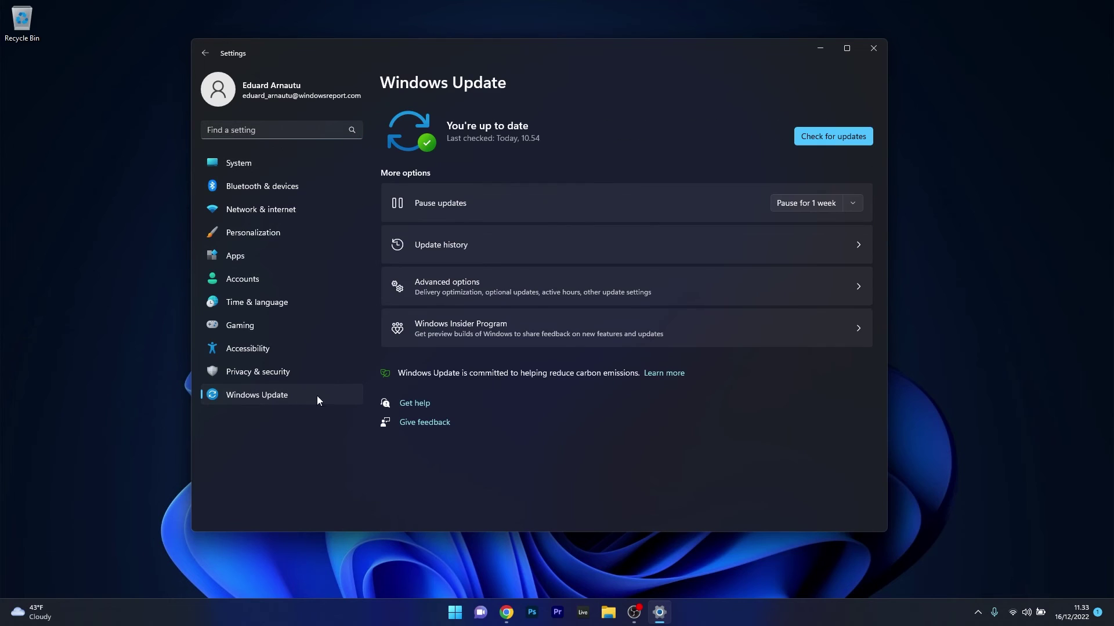
click(844, 140)
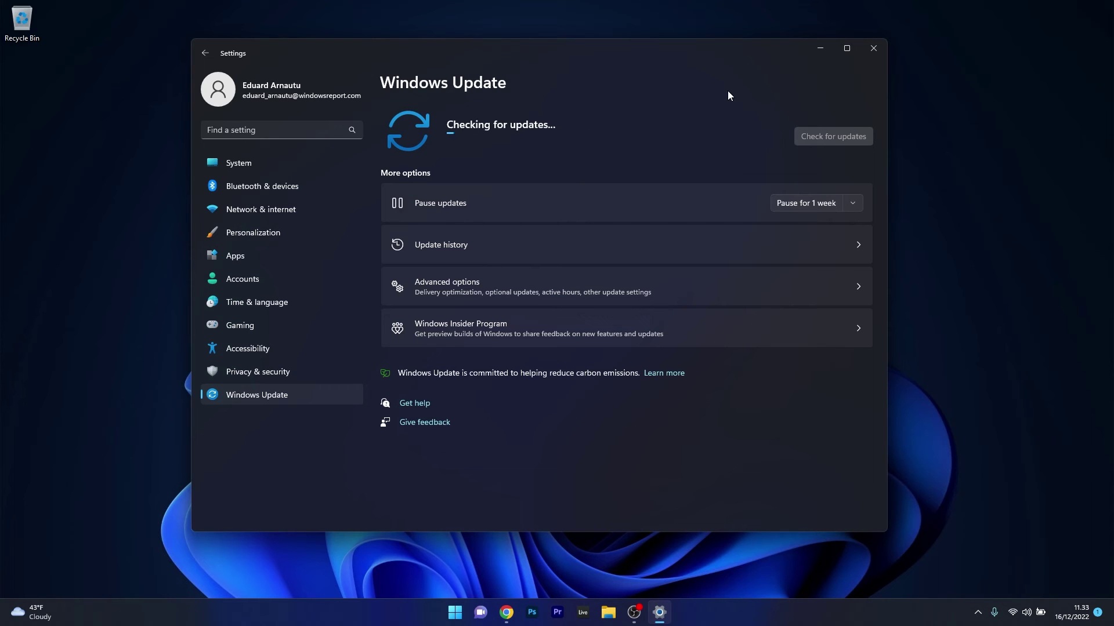
click(873, 49)
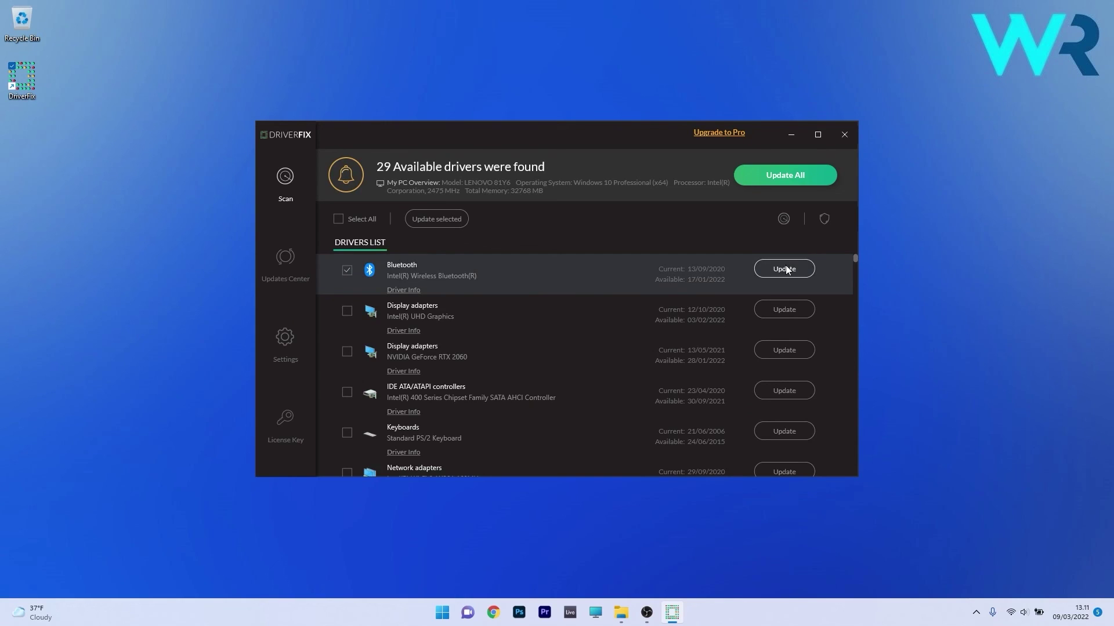
- Start an automatic DriverFix update of the Intel Wireless Bluetooth driver
click(784, 269)
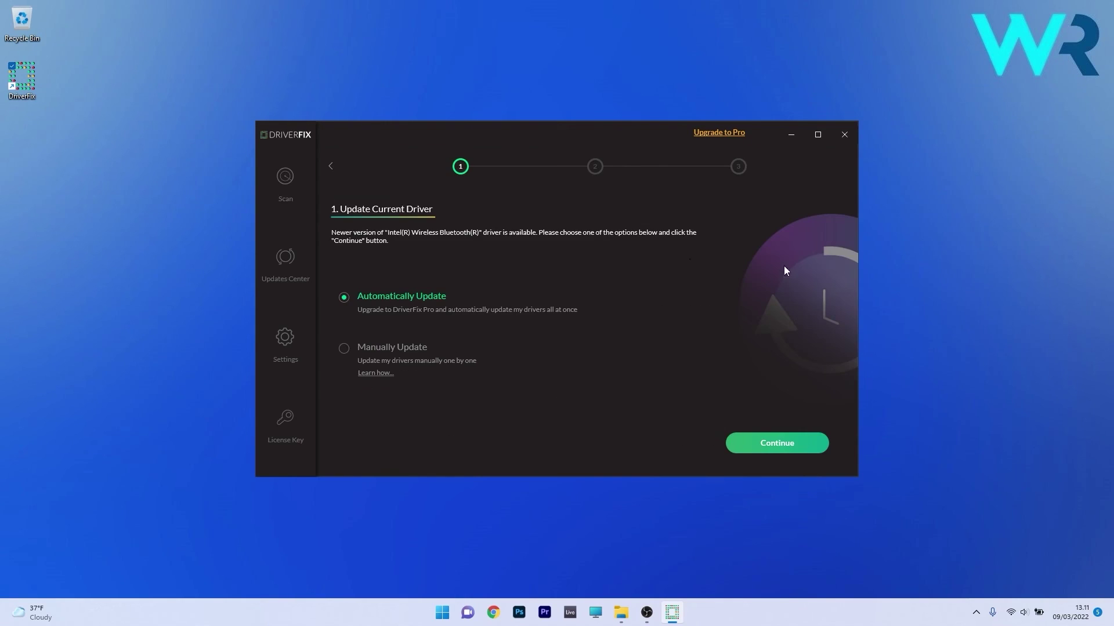
click(764, 448)
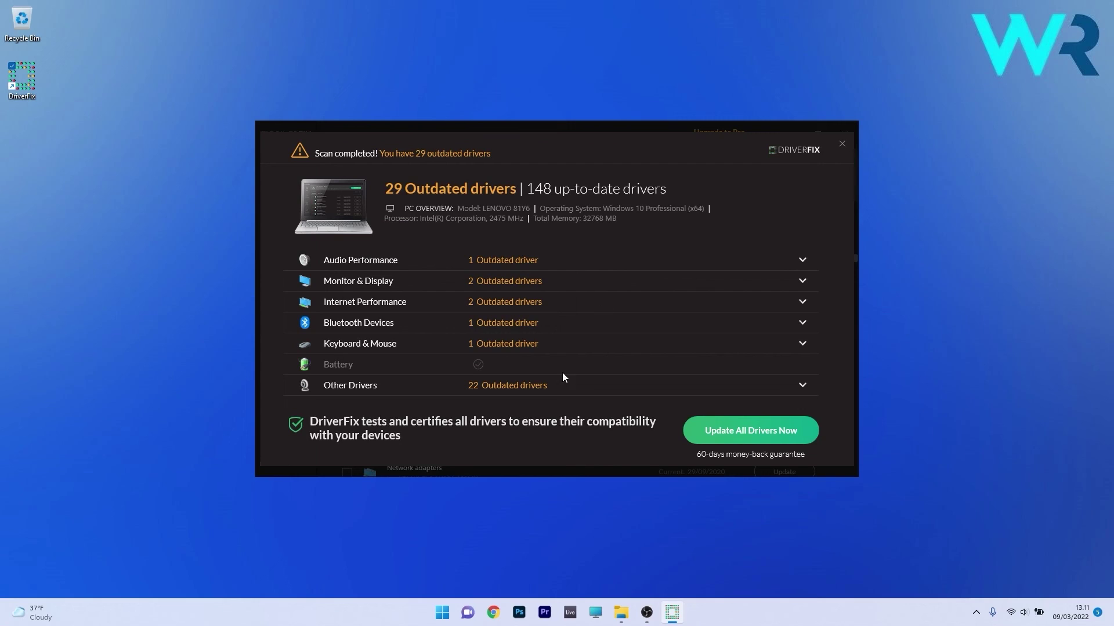